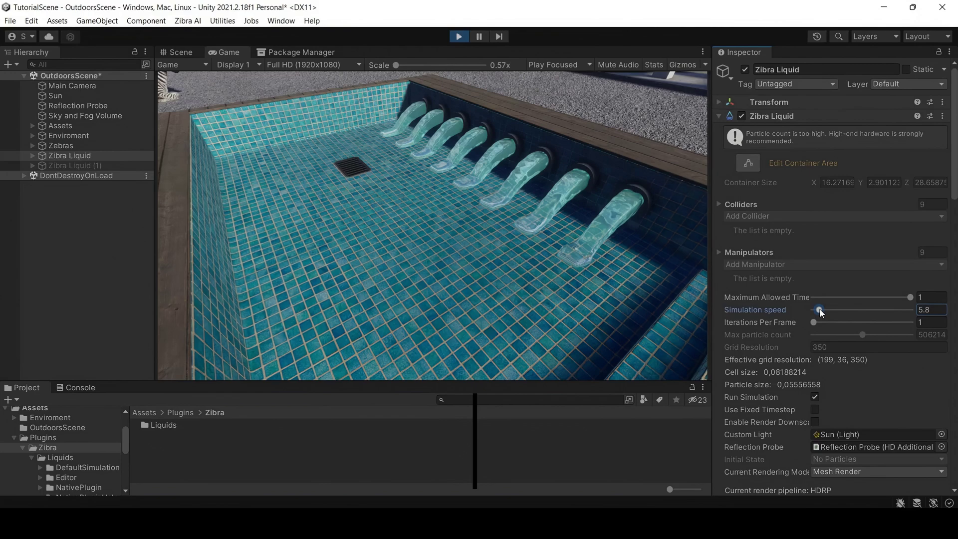
Step: Test Simulation speed values, leave it at 40, and lower Downscale Factor to 0.99
{"action": "left_click_drag", "start_coordinate": [820, 309], "coordinate": [887, 309]}
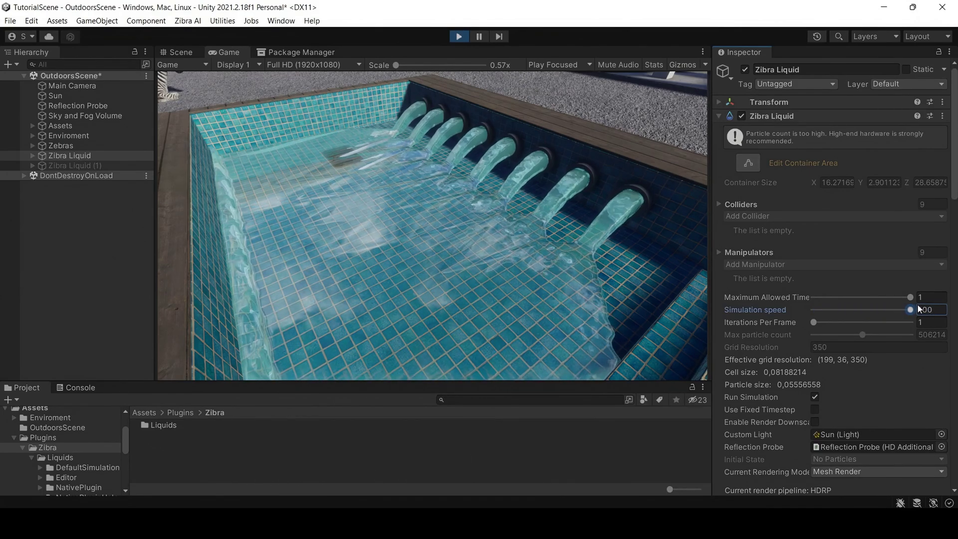
{"action": "left_click_drag", "start_coordinate": [913, 308], "coordinate": [869, 310]}
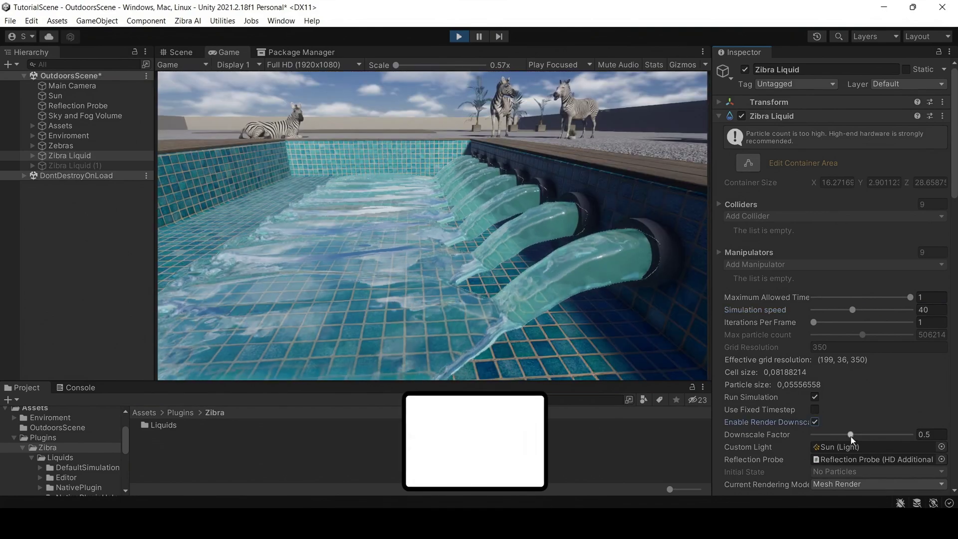
{"action": "left_click_drag", "start_coordinate": [851, 435], "coordinate": [813, 438]}
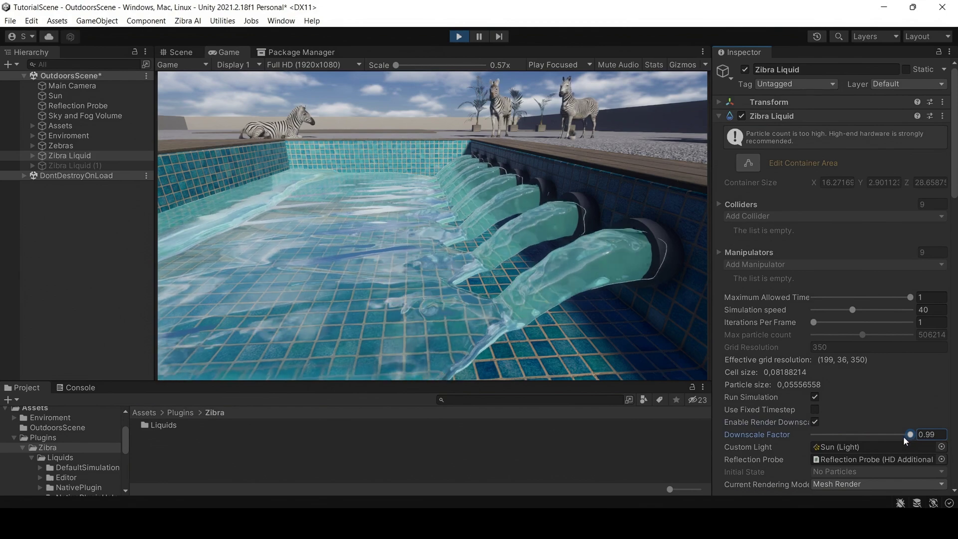
Step: Try Downscale Factor at 0.2 and about 0.66, then scroll the Inspector down
{"action": "left_click_drag", "start_coordinate": [903, 435], "coordinate": [811, 444]}
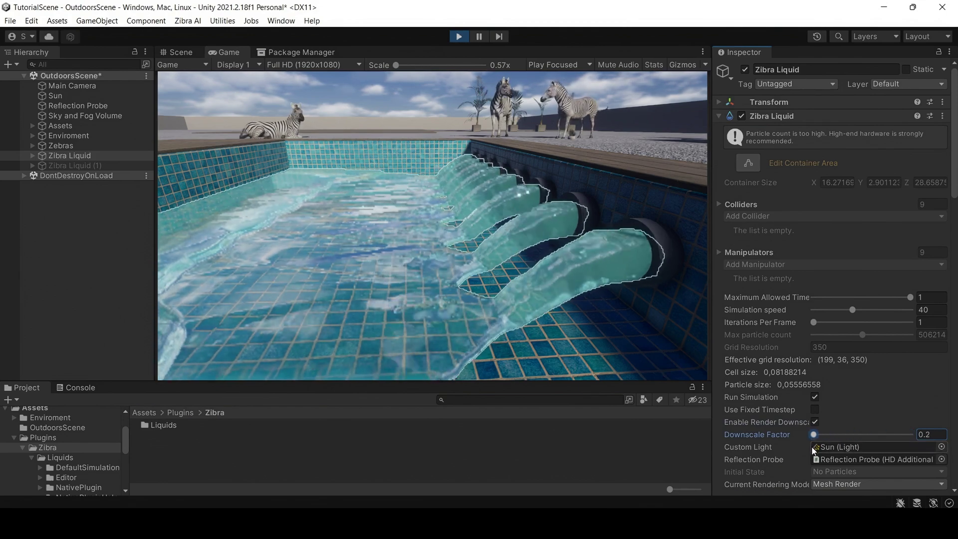
{"action": "left_click_drag", "start_coordinate": [855, 436], "coordinate": [873, 439]}
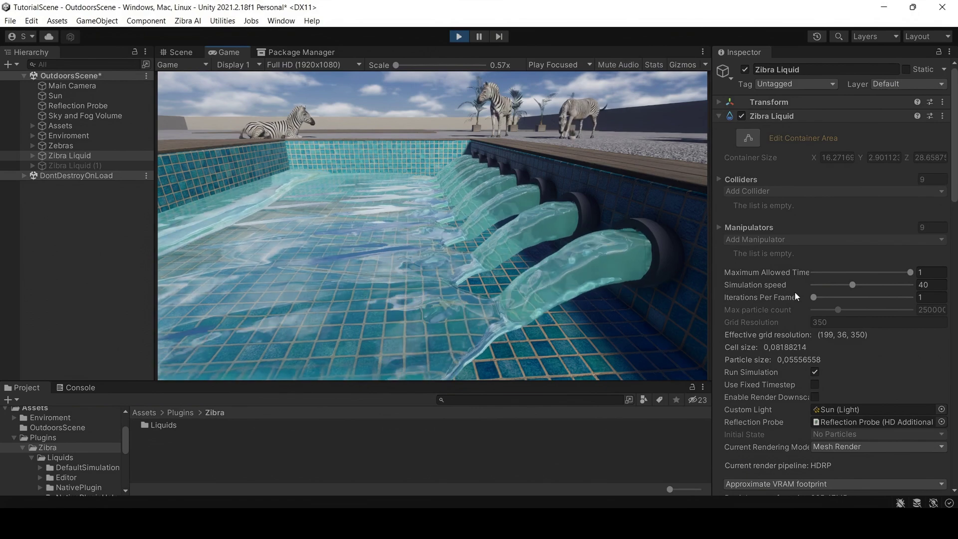
{"action": "scroll", "coordinate": [798, 302], "scroll_direction": "down", "scroll_amount": 8}
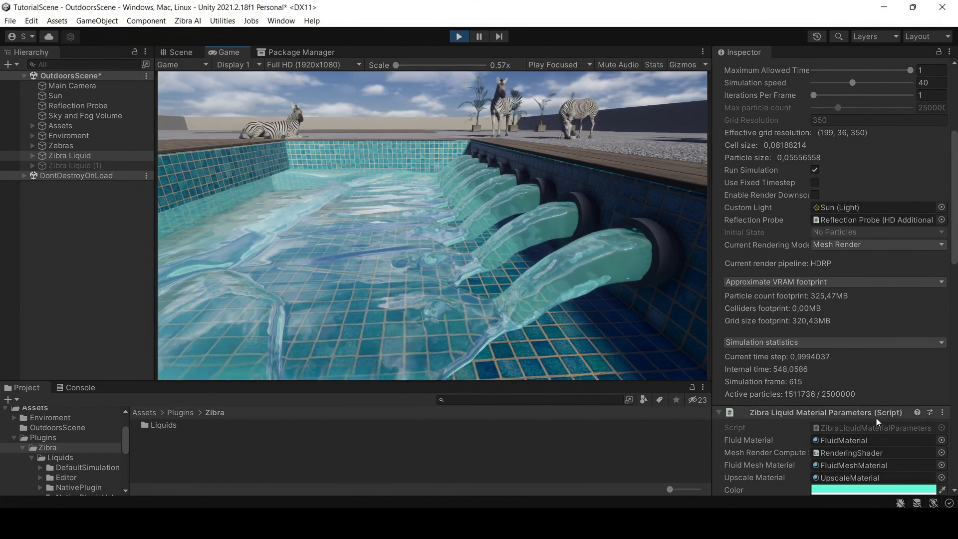
Step: Switch Current Rendering Mode to Particle Render and reduce the Particle Scale
{"action": "scroll", "coordinate": [878, 414], "scroll_direction": "up", "scroll_amount": 8}
{"action": "left_click", "coordinate": [877, 447]}
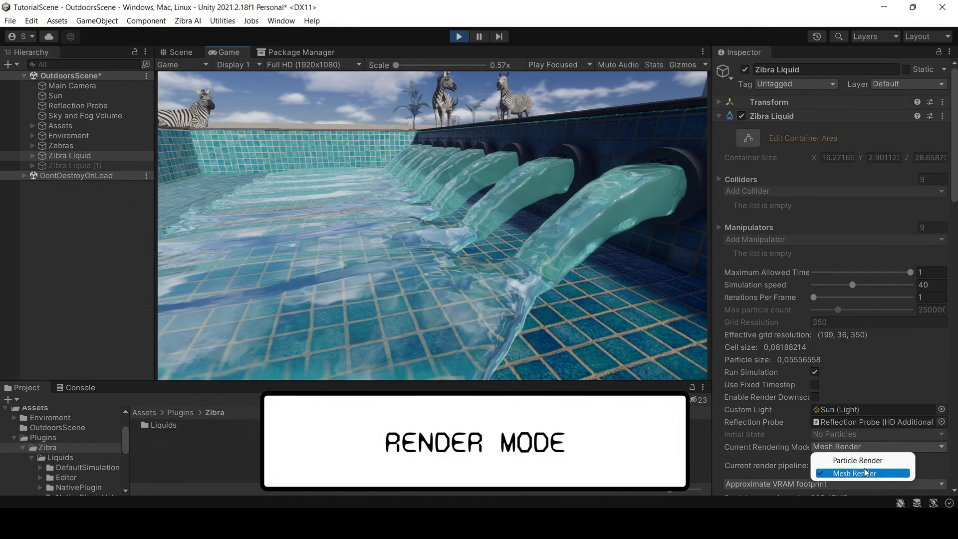
{"action": "left_click", "coordinate": [867, 460]}
{"action": "scroll", "coordinate": [894, 406], "scroll_direction": "down", "scroll_amount": 3}
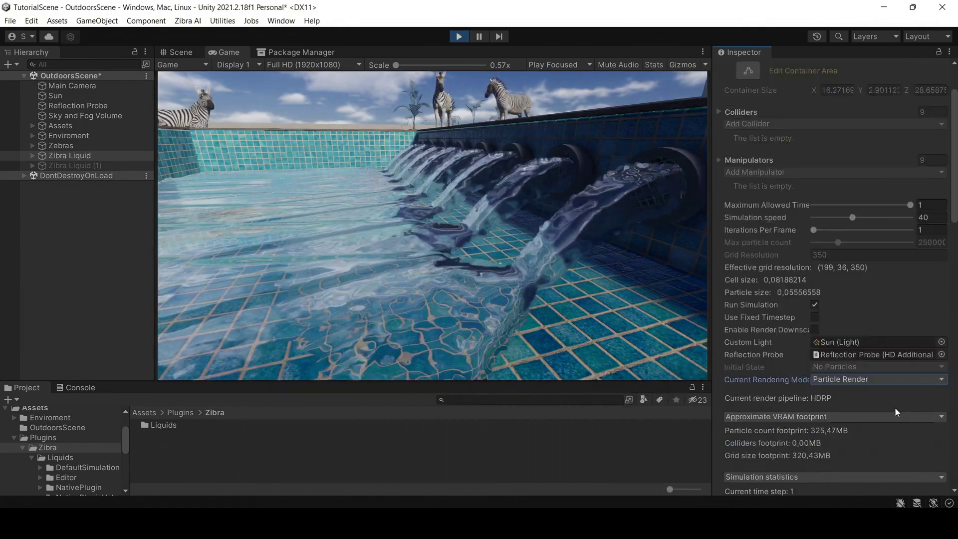
{"action": "scroll", "coordinate": [894, 406], "scroll_direction": "down", "scroll_amount": 12}
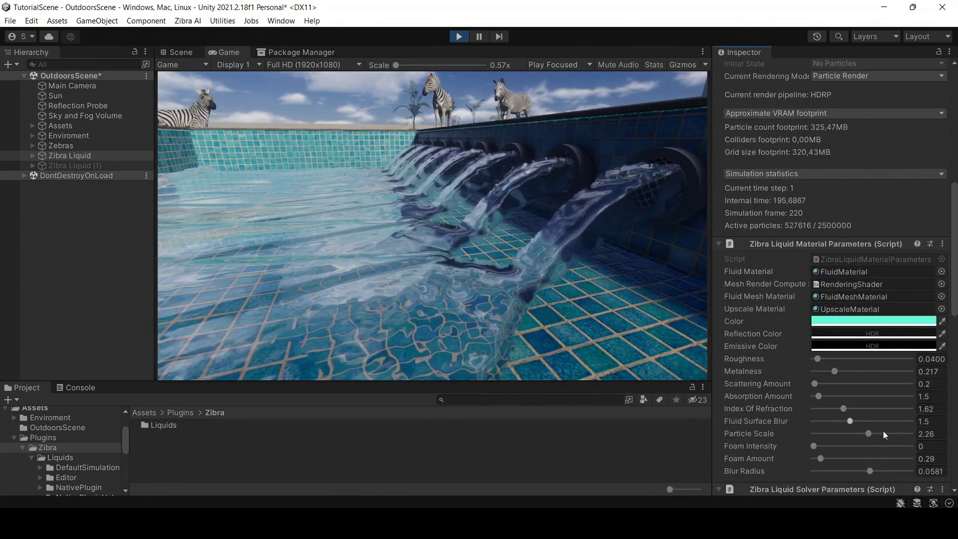
{"action": "left_click_drag", "start_coordinate": [869, 434], "coordinate": [833, 435]}
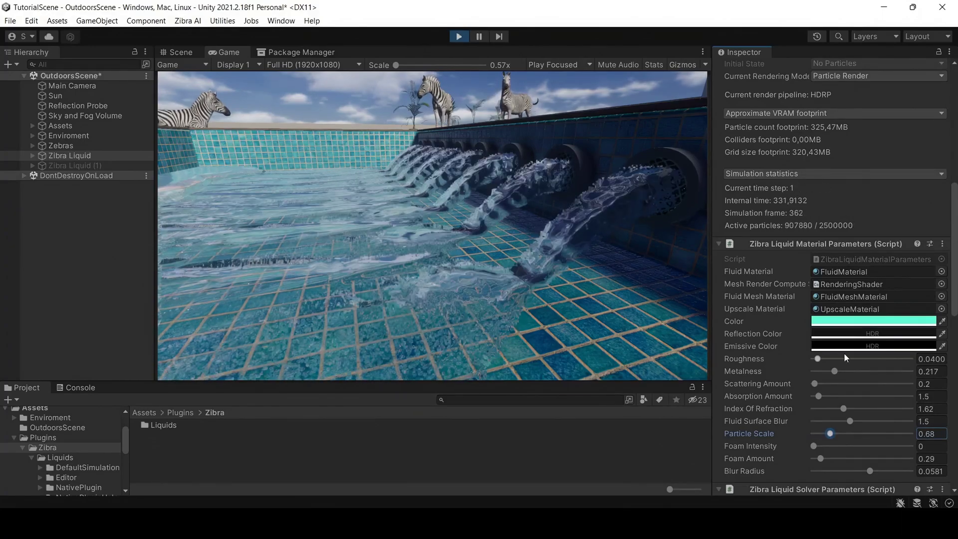
Step: Toggle the rendering mode between Mesh and Particle Render, ending on Mesh Render
{"action": "scroll", "coordinate": [843, 349], "scroll_direction": "up", "scroll_amount": 7}
{"action": "left_click", "coordinate": [842, 244]}
{"action": "left_click", "coordinate": [840, 271]}
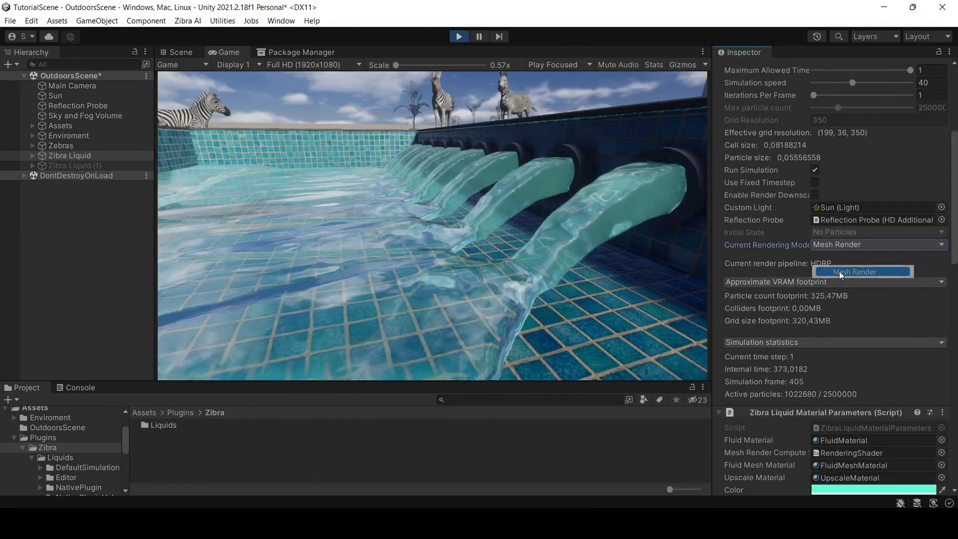
{"action": "left_click", "coordinate": [863, 248]}
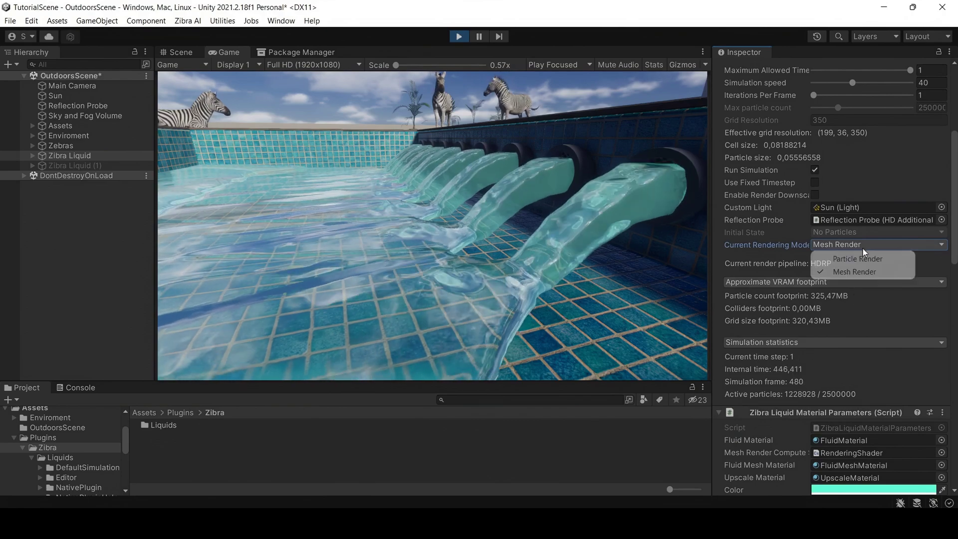
{"action": "left_click", "coordinate": [858, 258]}
{"action": "left_click", "coordinate": [862, 245]}
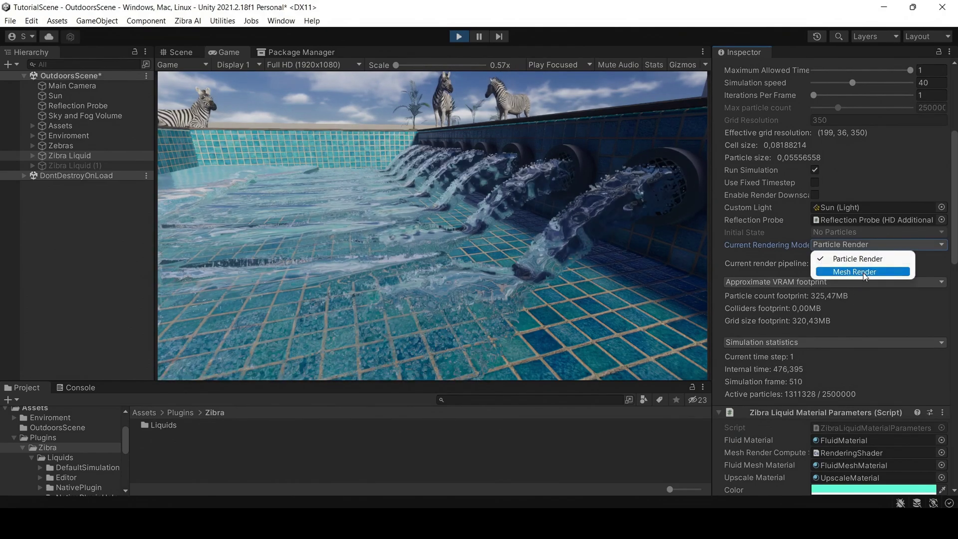
{"action": "left_click", "coordinate": [864, 272]}
{"action": "scroll", "coordinate": [863, 271], "scroll_direction": "down", "scroll_amount": 5}
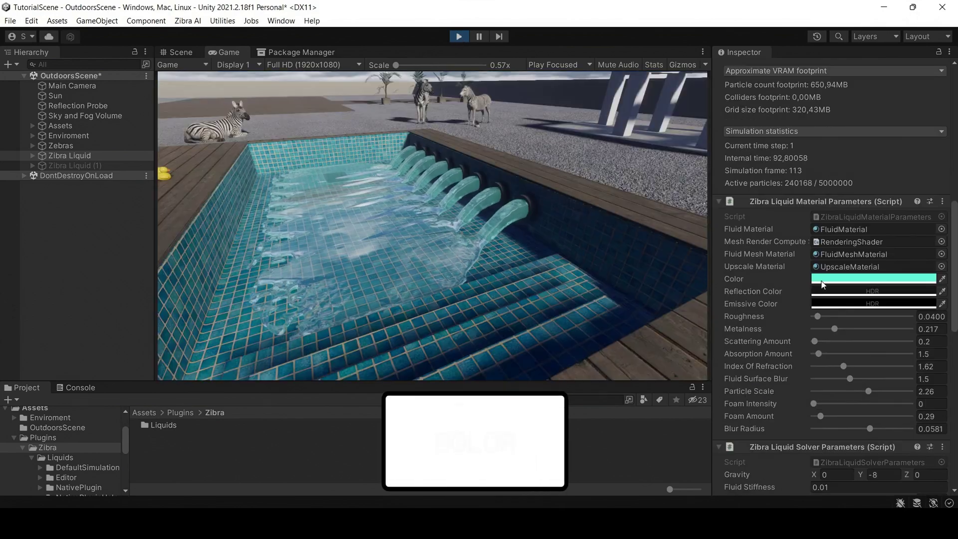
Step: Tint the liquid's Color blue-violet in the colour picker
{"action": "left_click", "coordinate": [873, 279]}
{"action": "mouse_move", "coordinate": [832, 231]}
{"action": "left_mouse_down"}
{"action": "mouse_move", "coordinate": [866, 199]}
{"action": "mouse_move", "coordinate": [925, 222]}
{"action": "mouse_move", "coordinate": [880, 329]}
{"action": "mouse_move", "coordinate": [852, 324]}
{"action": "left_mouse_up"}
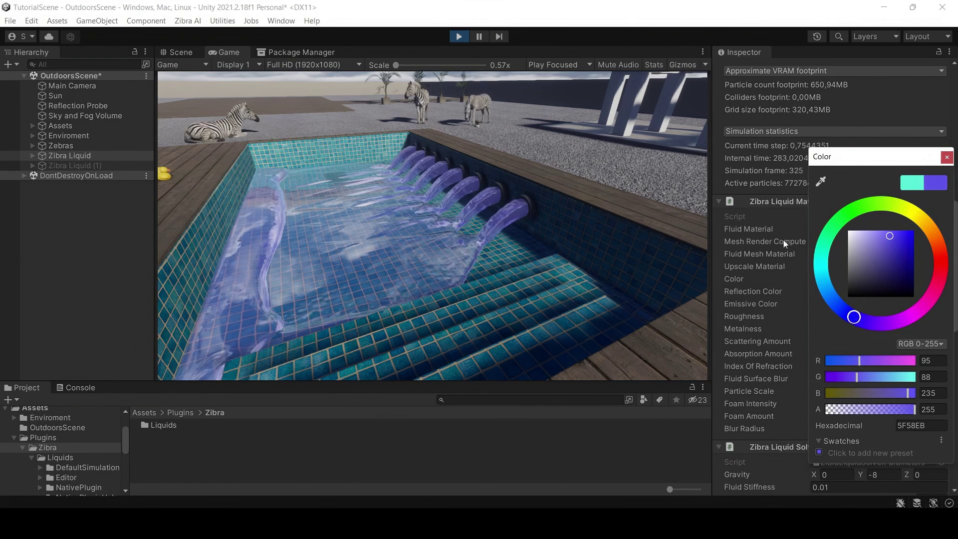
{"action": "left_click", "coordinate": [946, 157]}
Step: Set the emissive colour to magenta with intensity around -4.9
{"action": "left_click", "coordinate": [870, 303]}
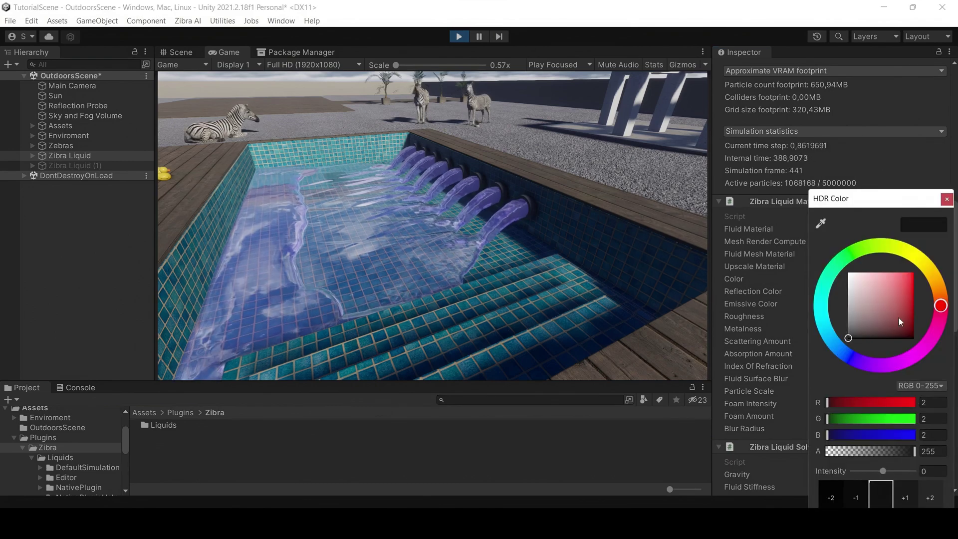
{"action": "left_click_drag", "start_coordinate": [900, 318], "coordinate": [915, 284]}
{"action": "left_click_drag", "start_coordinate": [883, 471], "coordinate": [869, 475]}
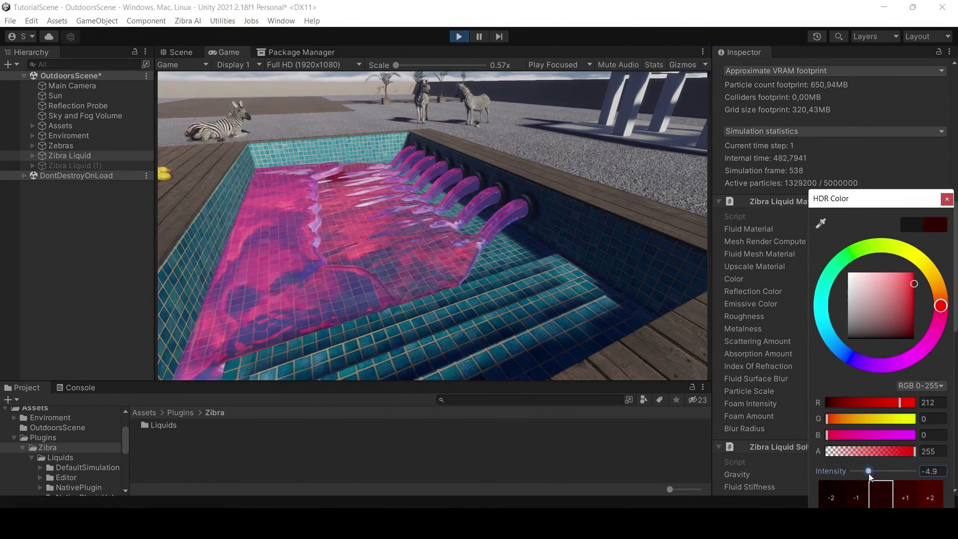
{"action": "left_click", "coordinate": [910, 362]}
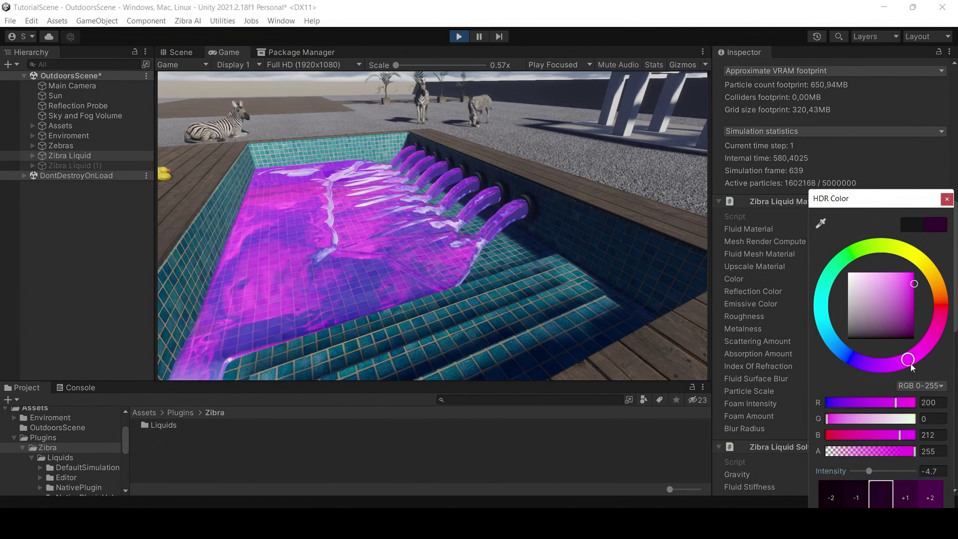
{"action": "left_click_drag", "start_coordinate": [911, 363], "coordinate": [924, 277]}
{"action": "left_click_drag", "start_coordinate": [932, 330], "coordinate": [911, 357]}
{"action": "left_click", "coordinate": [888, 170]}
Step: Recolour the liquid a saturated cyan-teal with HDR intensity -2
{"action": "left_click", "coordinate": [884, 303]}
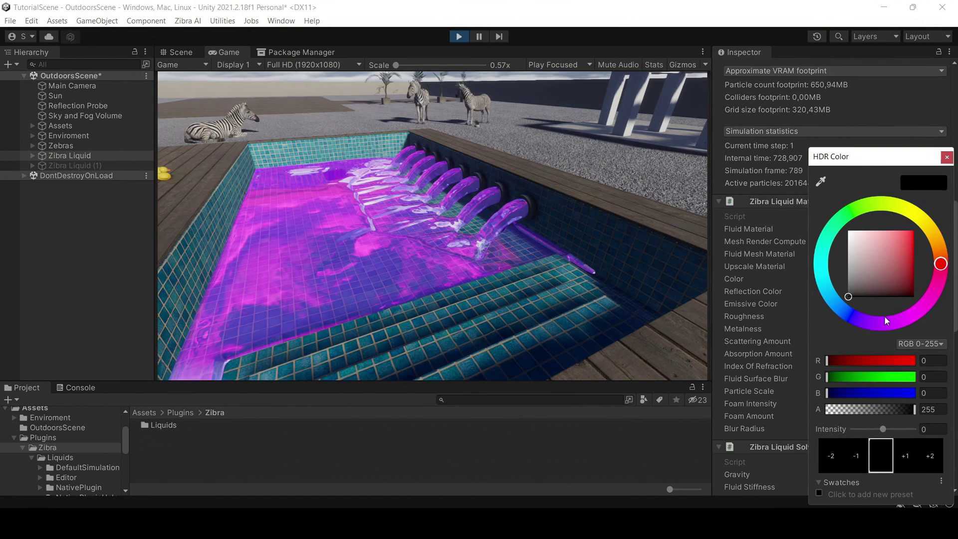
{"action": "left_click", "coordinate": [900, 254]}
{"action": "left_click_drag", "start_coordinate": [903, 248], "coordinate": [914, 210]}
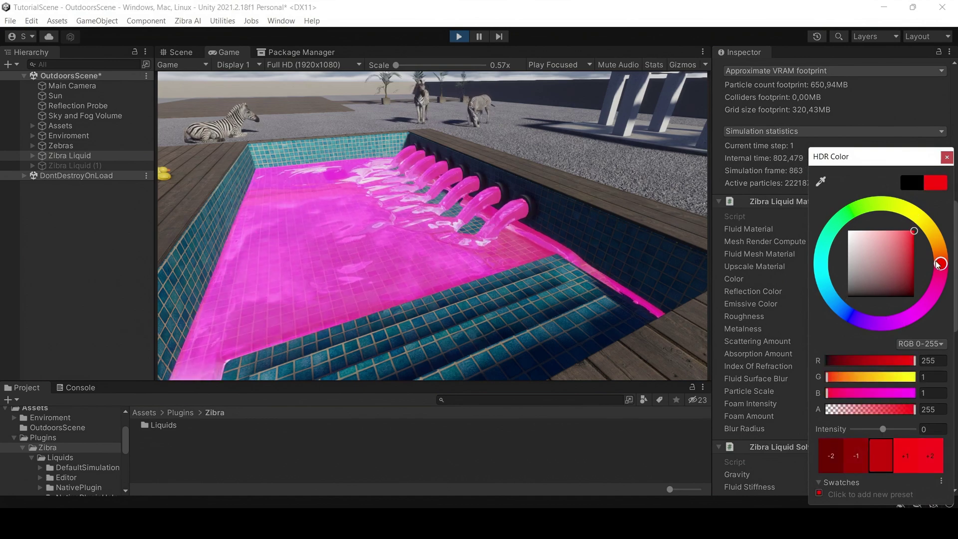
{"action": "mouse_move", "coordinate": [939, 265]}
{"action": "left_mouse_down"}
{"action": "mouse_move", "coordinate": [920, 315]}
{"action": "mouse_move", "coordinate": [824, 266]}
{"action": "mouse_move", "coordinate": [826, 256]}
{"action": "left_mouse_up"}
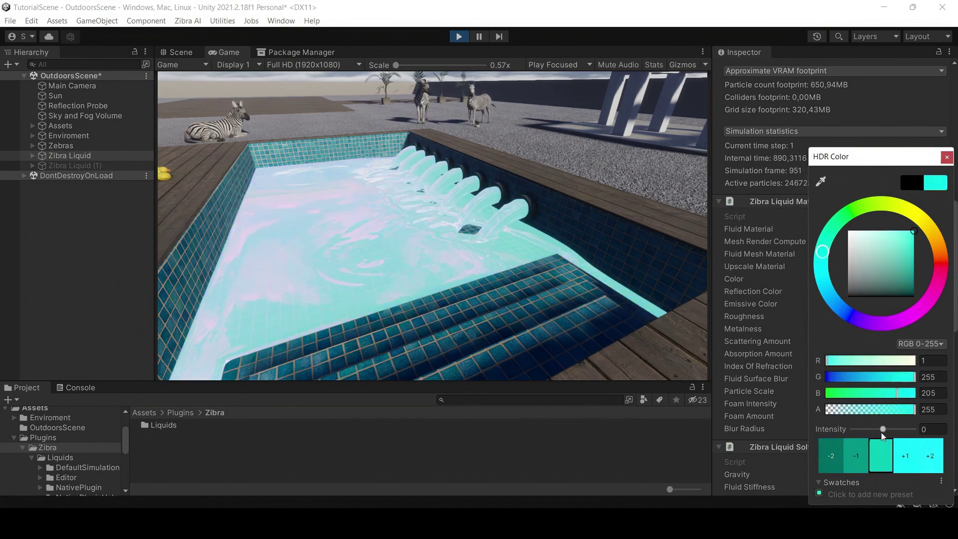
{"action": "mouse_move", "coordinate": [883, 430]}
{"action": "left_mouse_down"}
{"action": "mouse_move", "coordinate": [905, 431]}
{"action": "mouse_move", "coordinate": [877, 442]}
{"action": "left_mouse_up"}
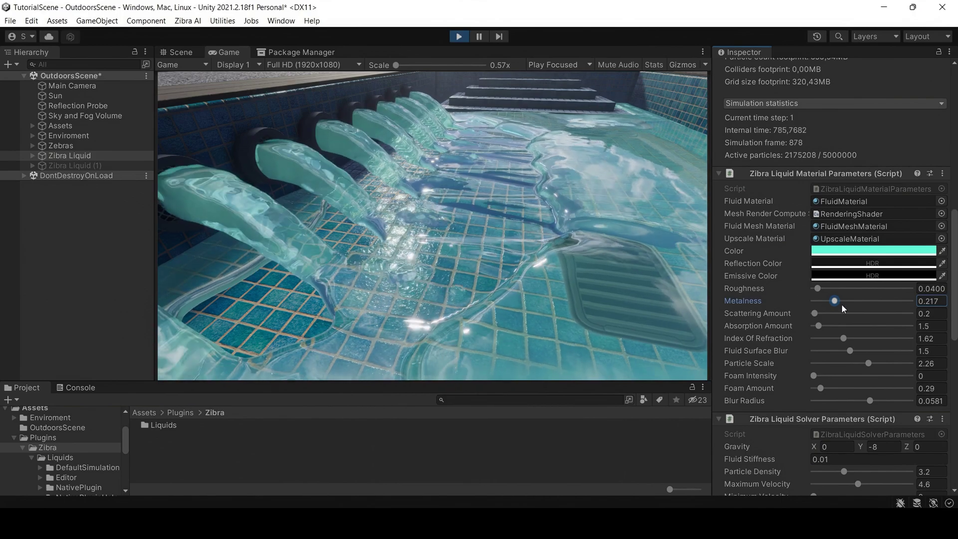
{"action": "left_click_drag", "start_coordinate": [847, 301], "coordinate": [828, 313]}
{"action": "left_click", "coordinate": [923, 313]}
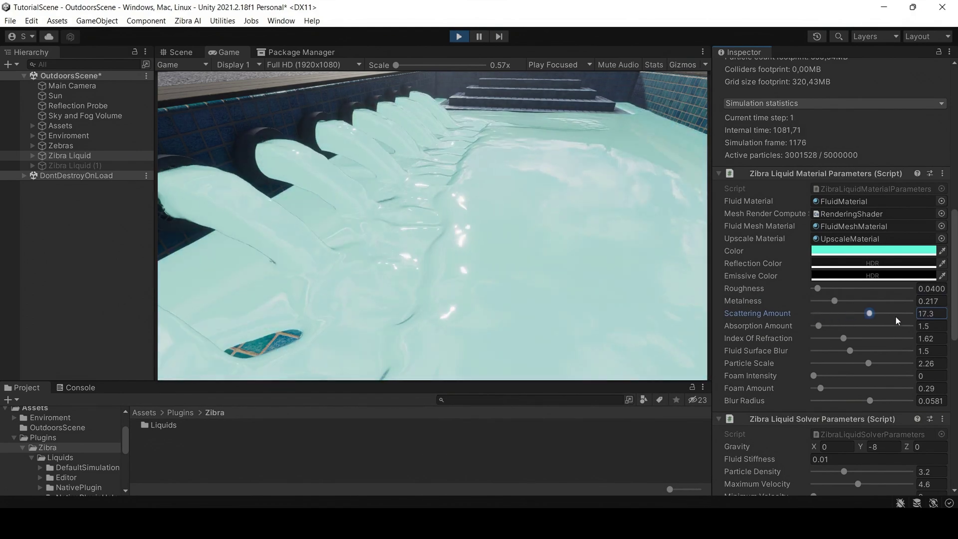
{"action": "type", "text": "0.2"}
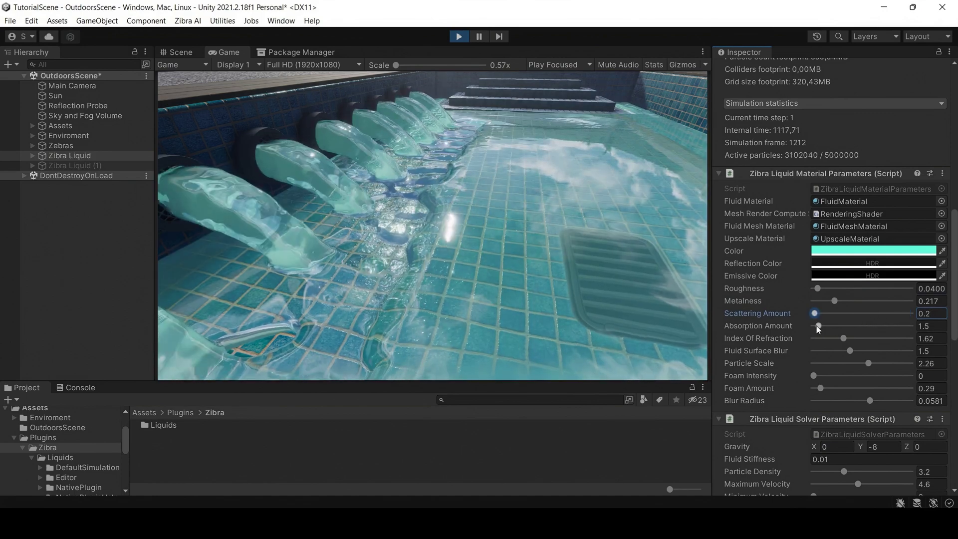
{"action": "left_click_drag", "start_coordinate": [818, 325], "coordinate": [910, 325]}
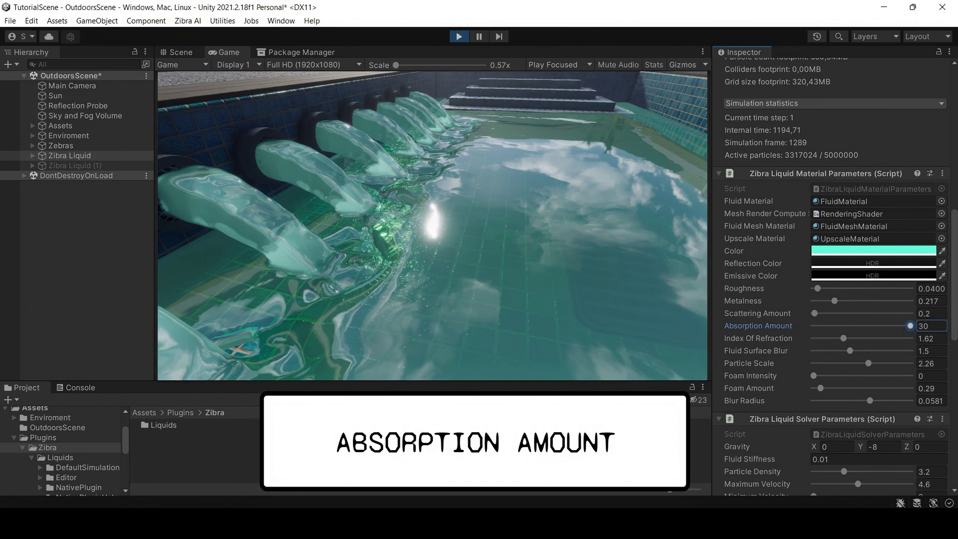
{"action": "key", "text": "ctrl+z"}
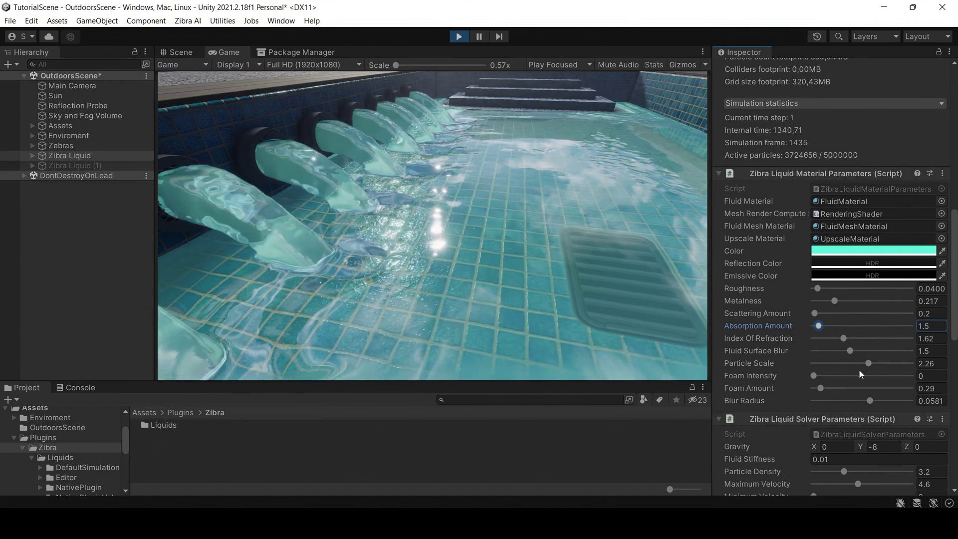
Step: Raise Fluid Surface Blur to its maximum of 4
{"action": "left_click_drag", "start_coordinate": [851, 351], "coordinate": [825, 354]}
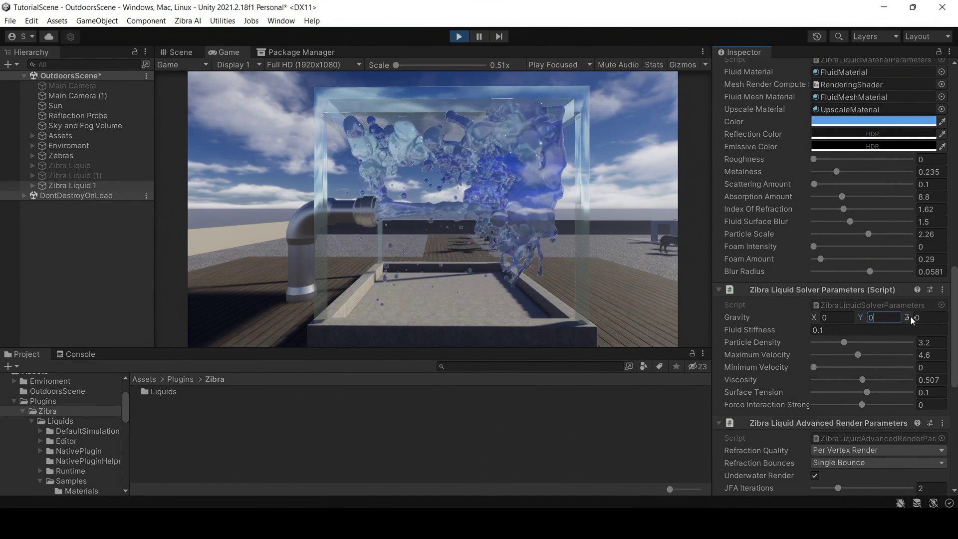
Step: Set Gravity Z to -0.5, push it strongly negative, then reset it to 0
{"action": "key", "text": "BackSpace"}
{"action": "key", "text": "BackSpace"}
{"action": "key", "text": "BackSpace"}
{"action": "key", "text": "BackSpace"}
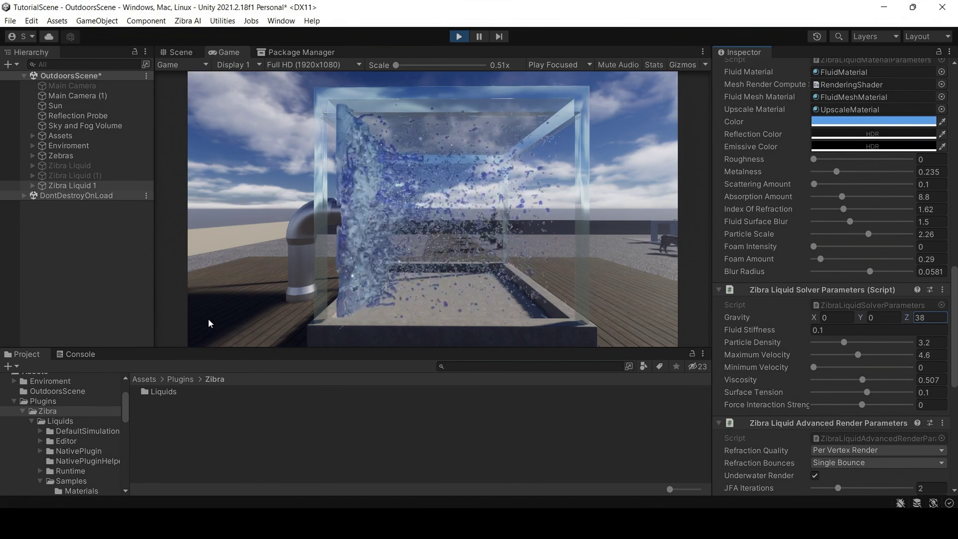
{"action": "type", "text": "-0.5"}
{"action": "left_click_drag", "start_coordinate": [906, 318], "coordinate": [787, 298]}
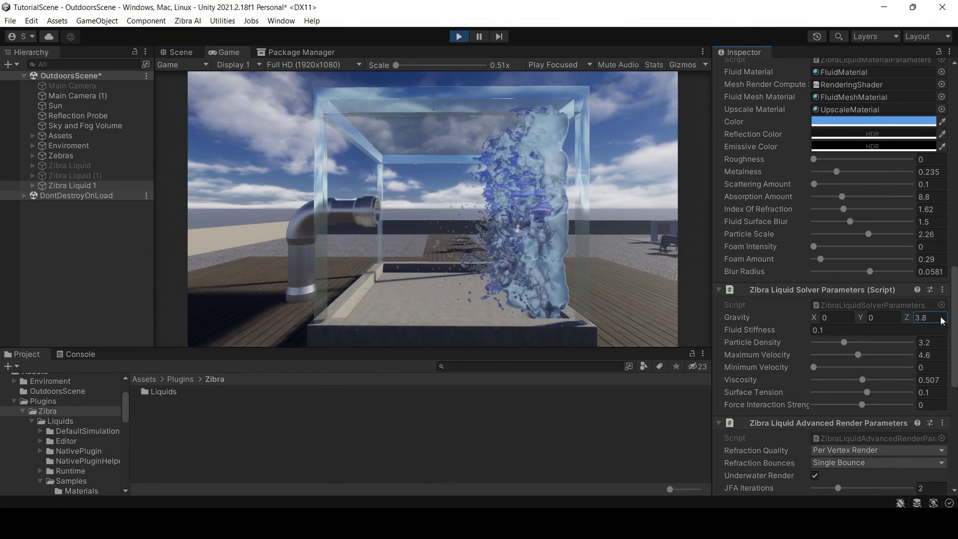
{"action": "key", "text": "BackSpace"}
{"action": "key", "text": "BackSpace"}
{"action": "key", "text": "BackSpace"}
{"action": "type", "text": "0"}
Step: Drag Gravity X to about -8 and correct Gravity Y to -10
{"action": "left_click", "coordinate": [817, 318]}
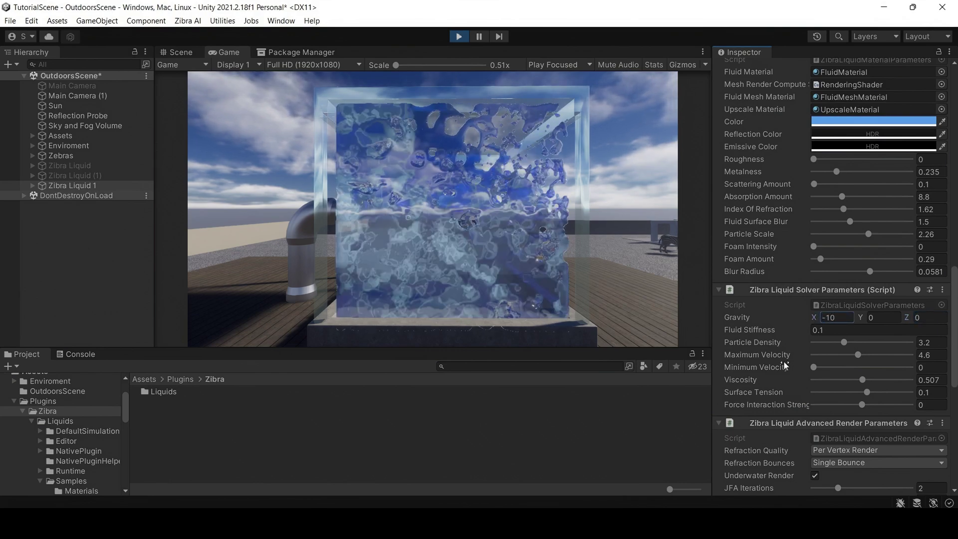
{"action": "left_click_drag", "start_coordinate": [816, 317], "coordinate": [205, 343]}
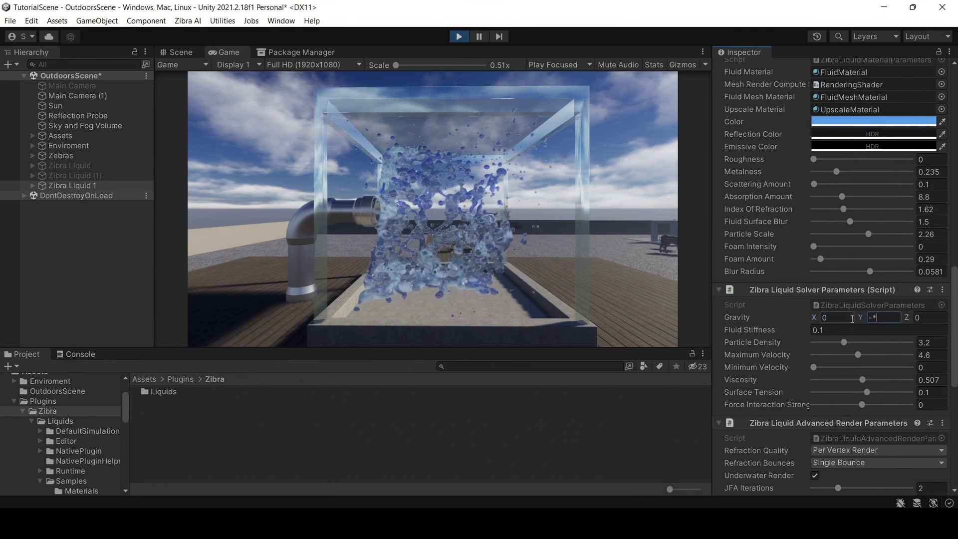
{"action": "key", "text": "BackSpace"}
{"action": "key", "text": "BackSpace"}
{"action": "key", "text": "BackSpace"}
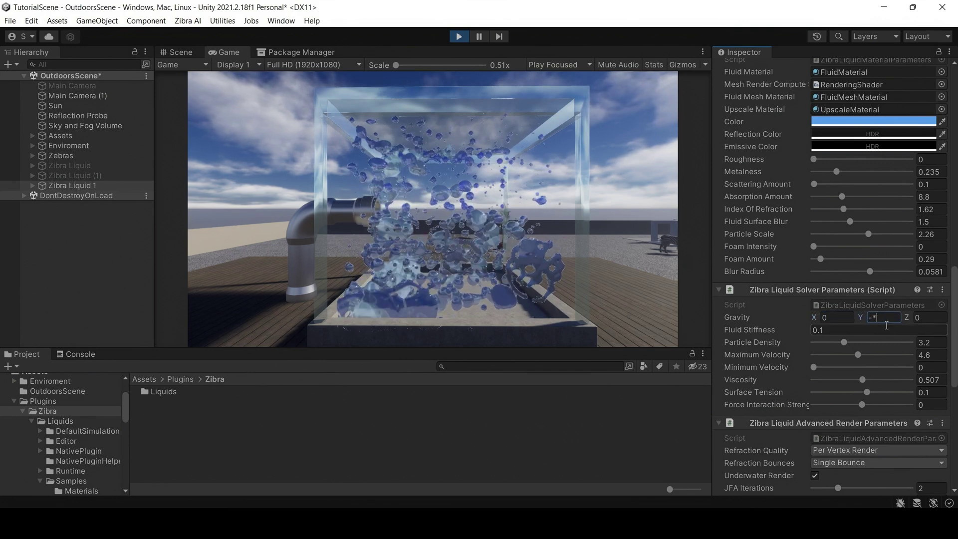
{"action": "type", "text": "10"}
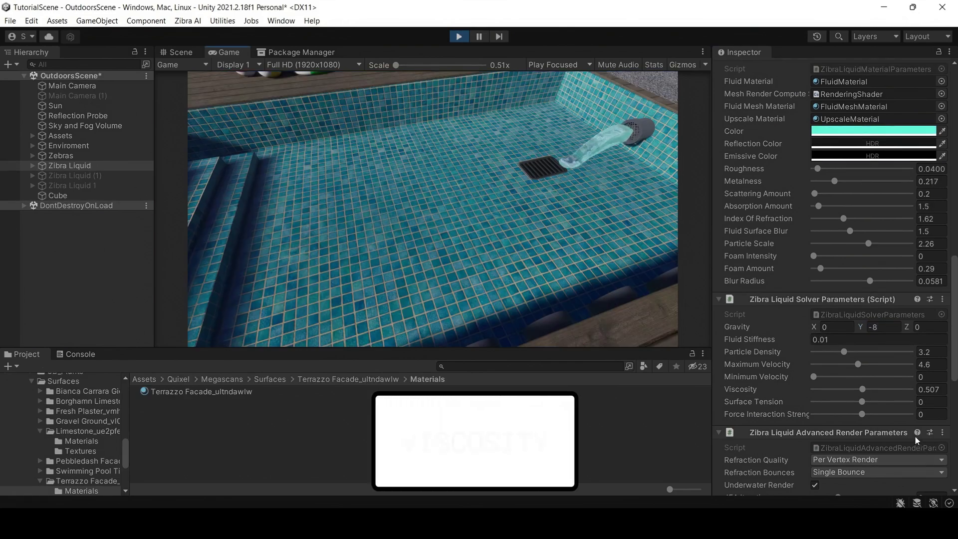
Step: Sweep the pool liquid's Viscosity from 0 up to 1, then back to about 0.5
{"action": "left_click_drag", "start_coordinate": [862, 389], "coordinate": [825, 390]}
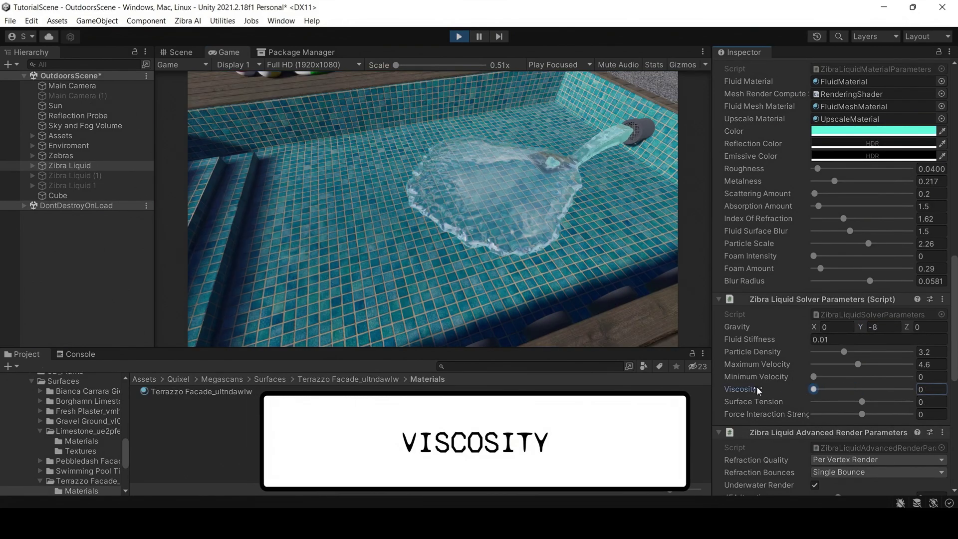
{"action": "left_click_drag", "start_coordinate": [756, 386], "coordinate": [910, 390]}
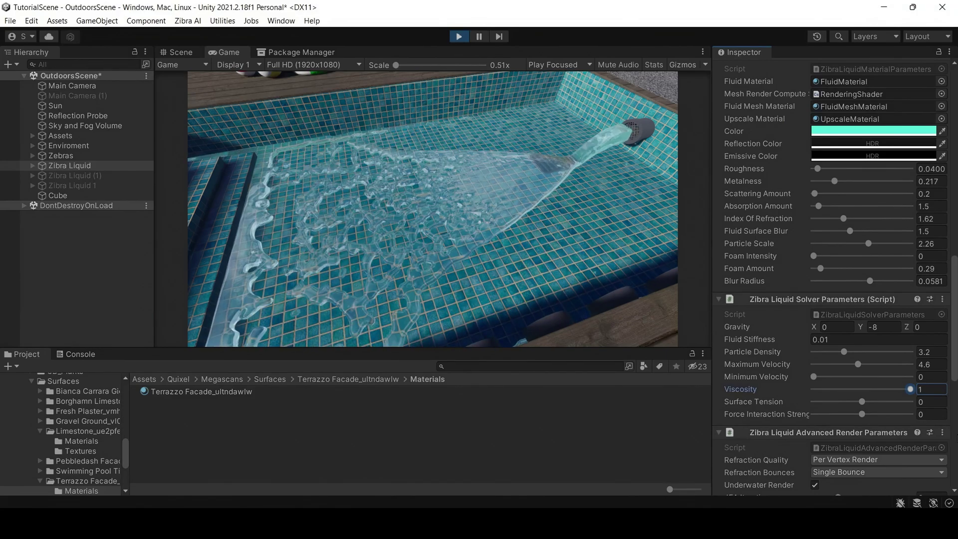
{"action": "left_click_drag", "start_coordinate": [909, 390], "coordinate": [814, 390]}
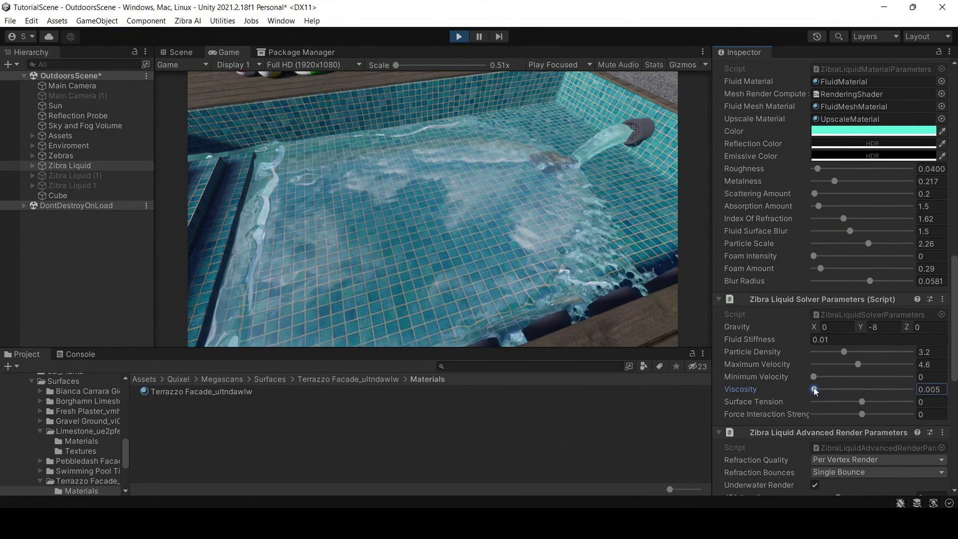